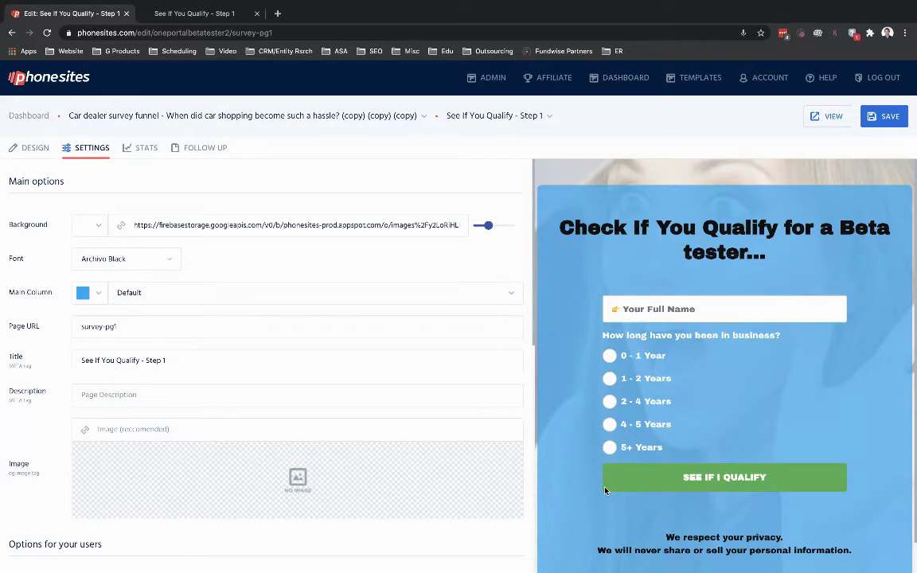
Step: Reload the live survey page and compare its main column layout with the page's preview in the editor
left_click(203, 15)
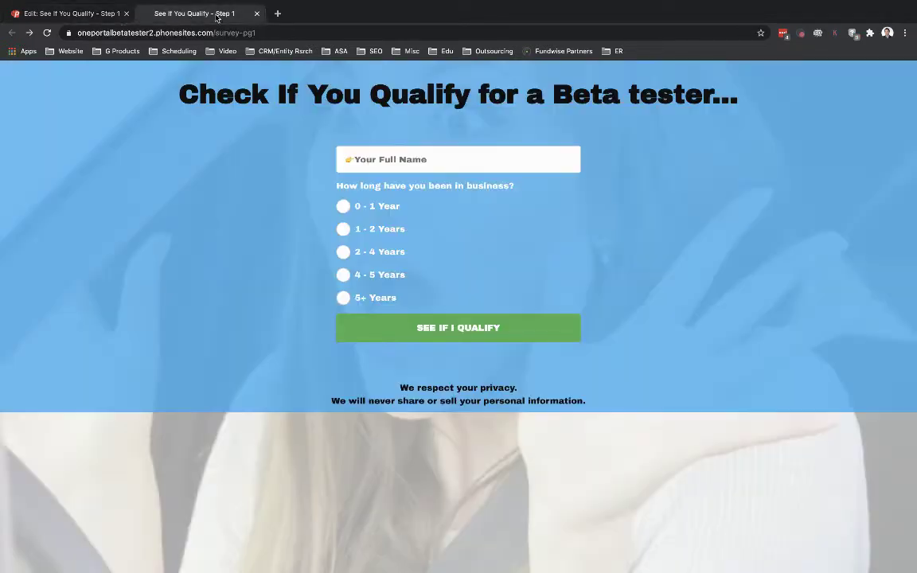
left_click(47, 32)
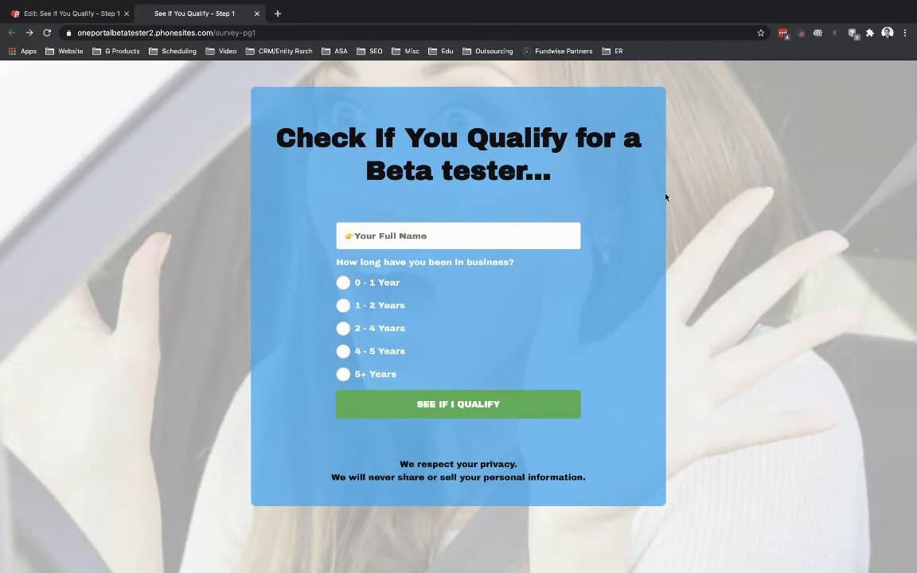
left_click(45, 15)
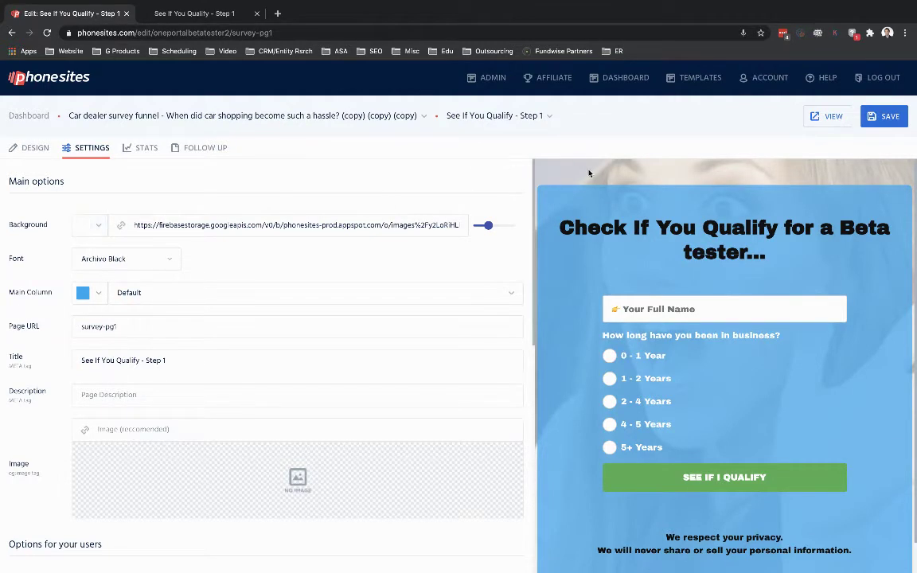
left_click(189, 13)
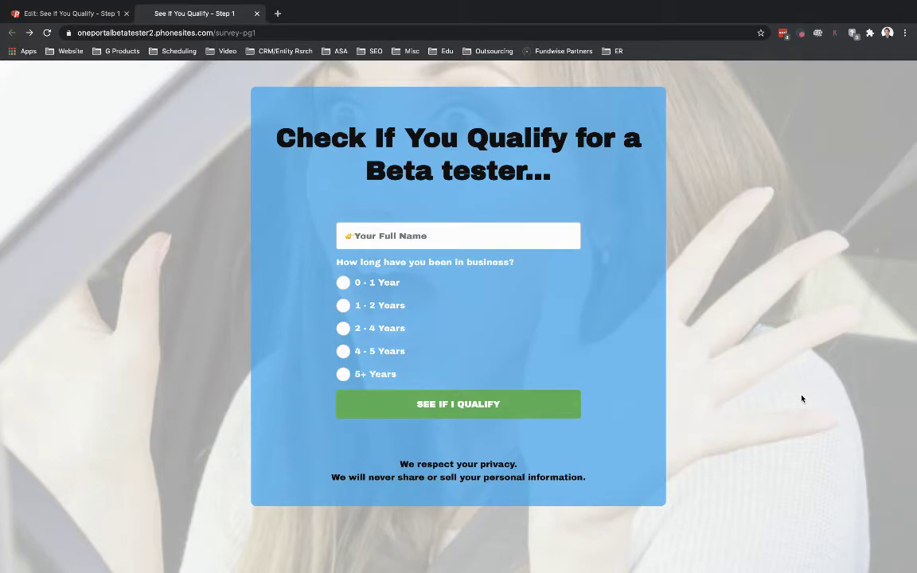
left_click(72, 13)
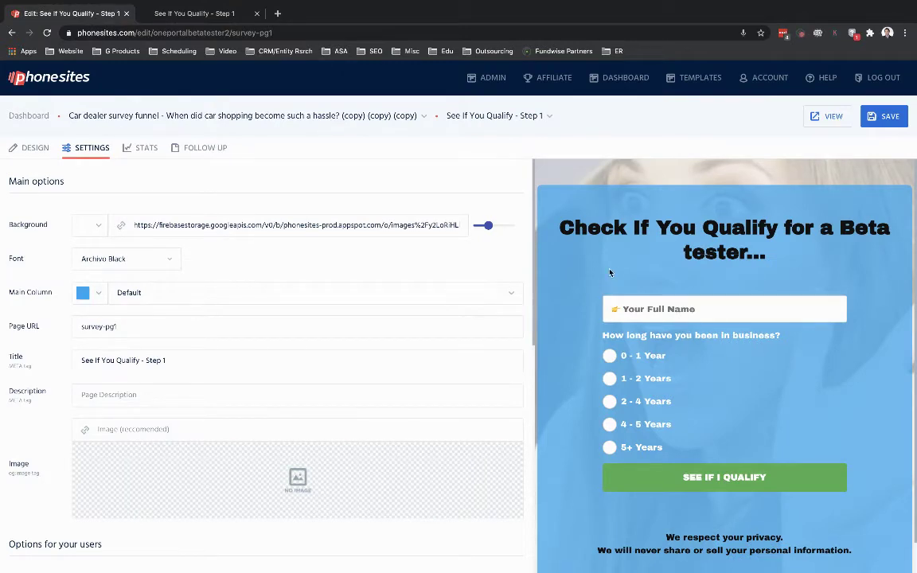
left_click(428, 225)
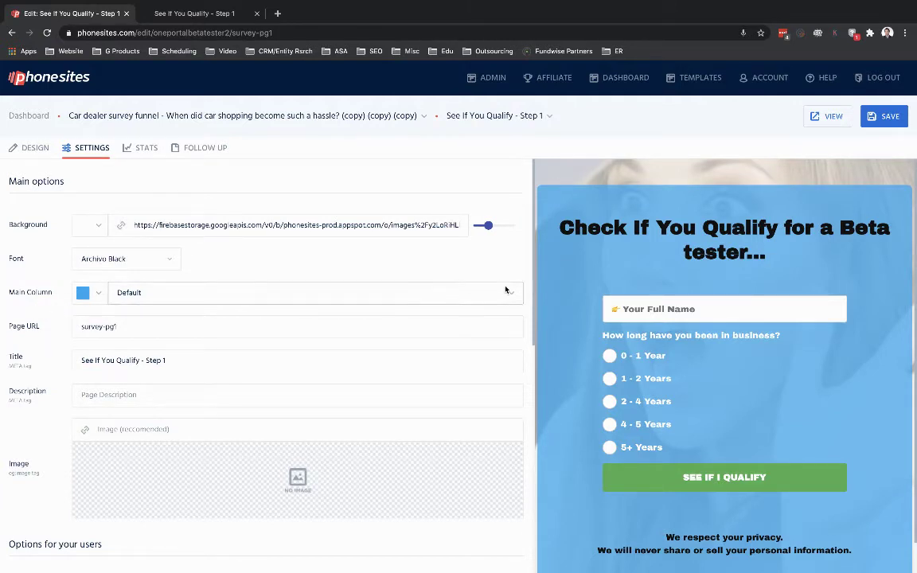
Step: Set the main column to Default width (no padding), save, and check the refreshed live page
left_click(137, 300)
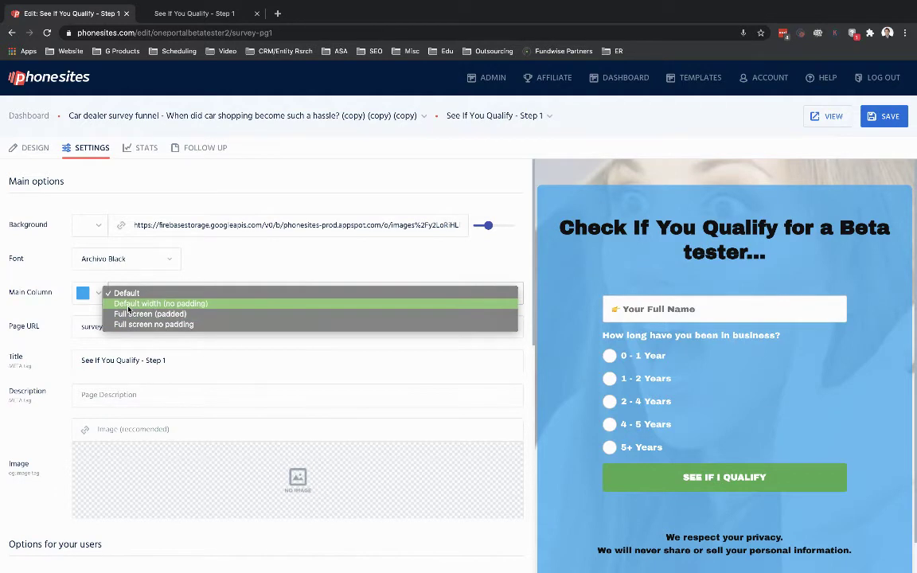
left_click(128, 309)
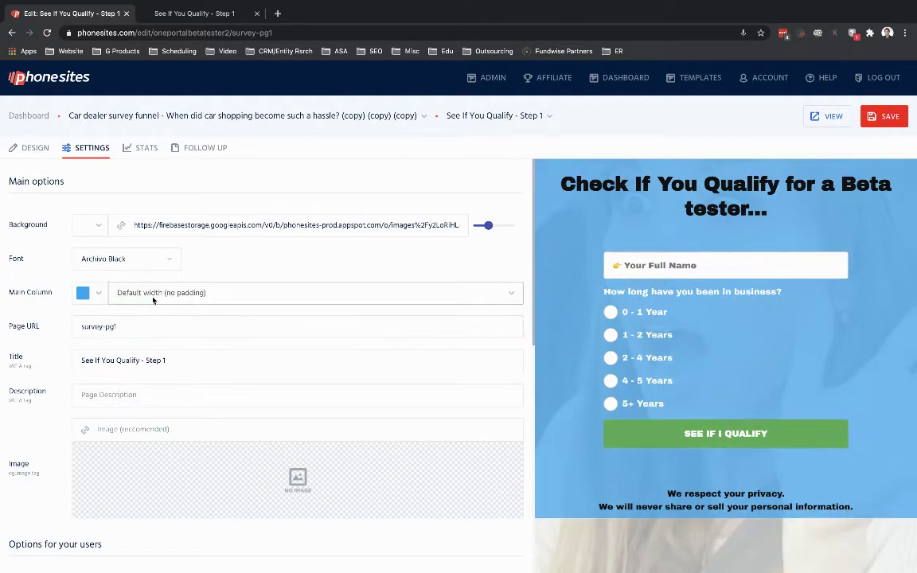
left_click(883, 117)
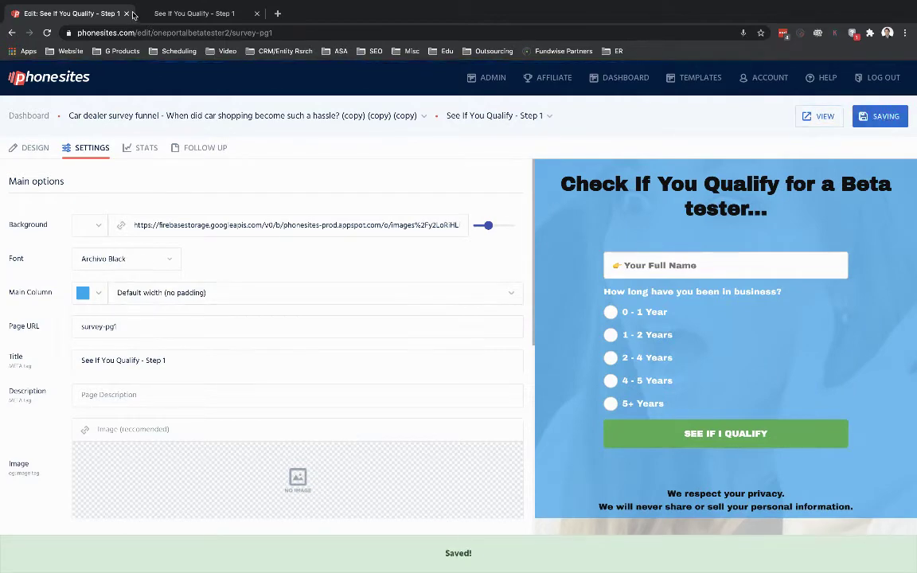
left_click(191, 14)
left_click(47, 33)
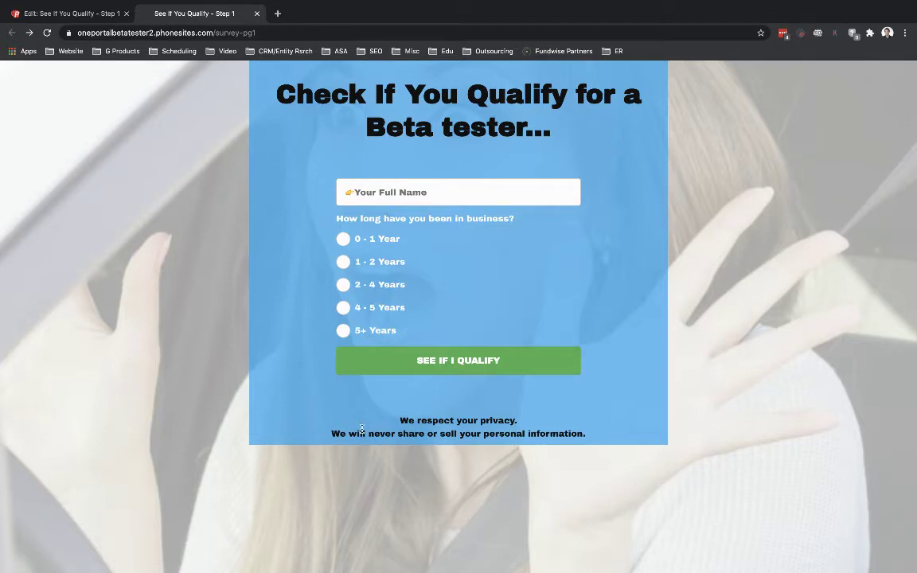
Step: Switch the main column to Full screen (padded), save, and check the refreshed live page
left_click(68, 13)
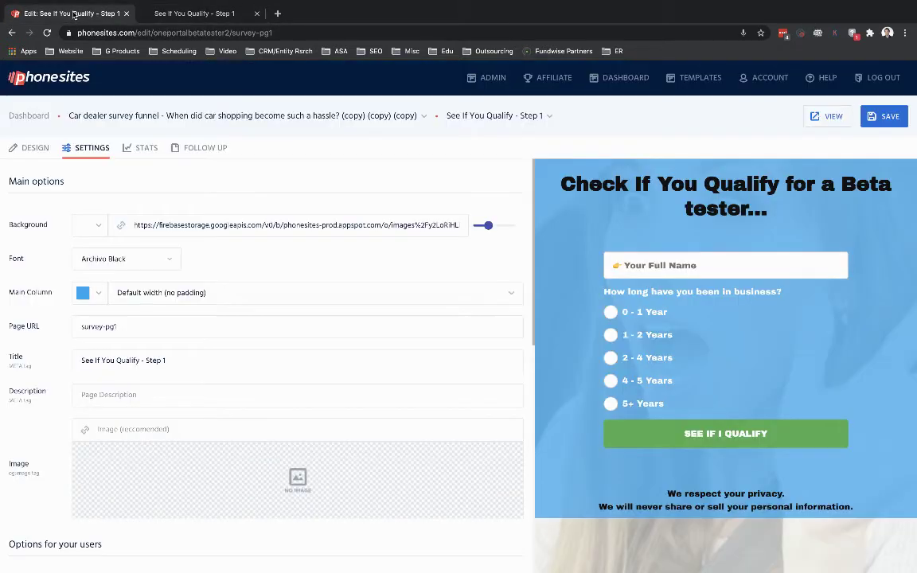
left_click(154, 299)
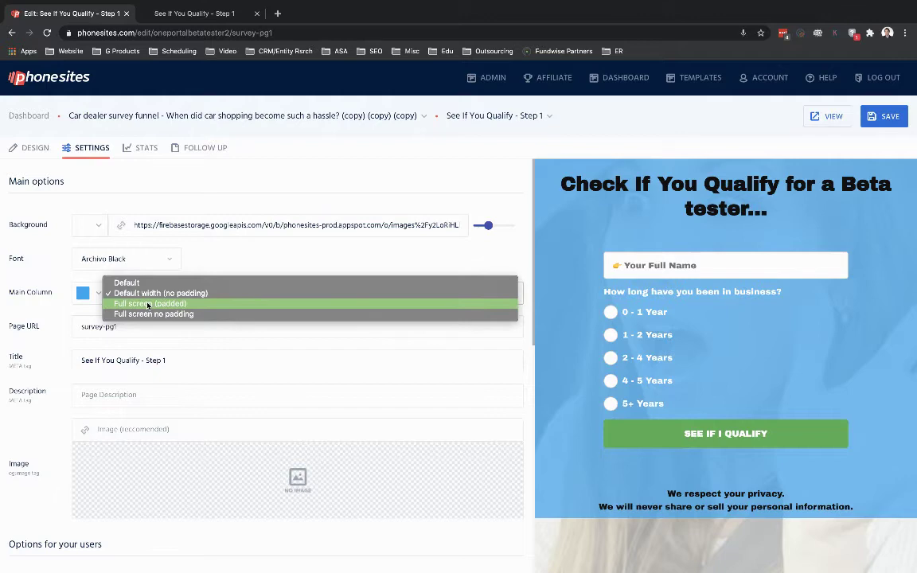
left_click(146, 305)
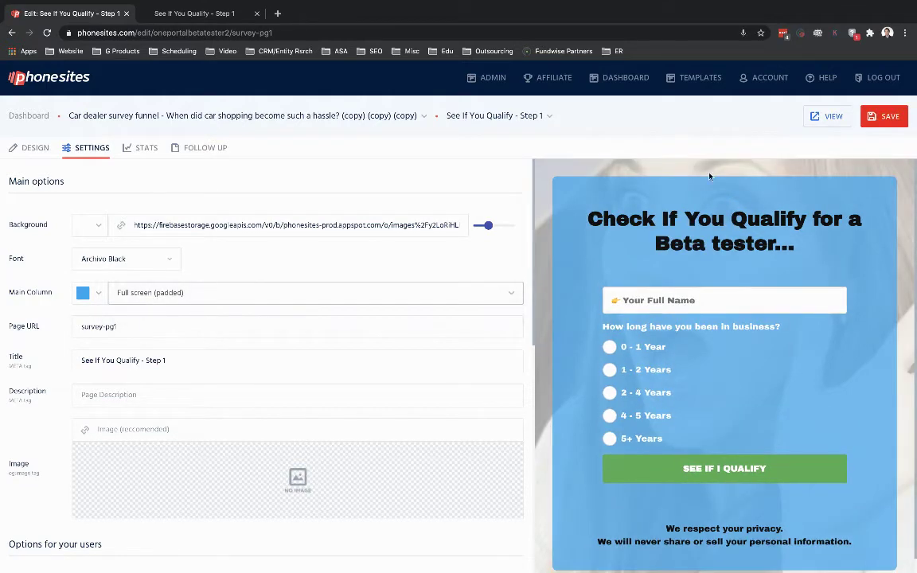
left_click(886, 117)
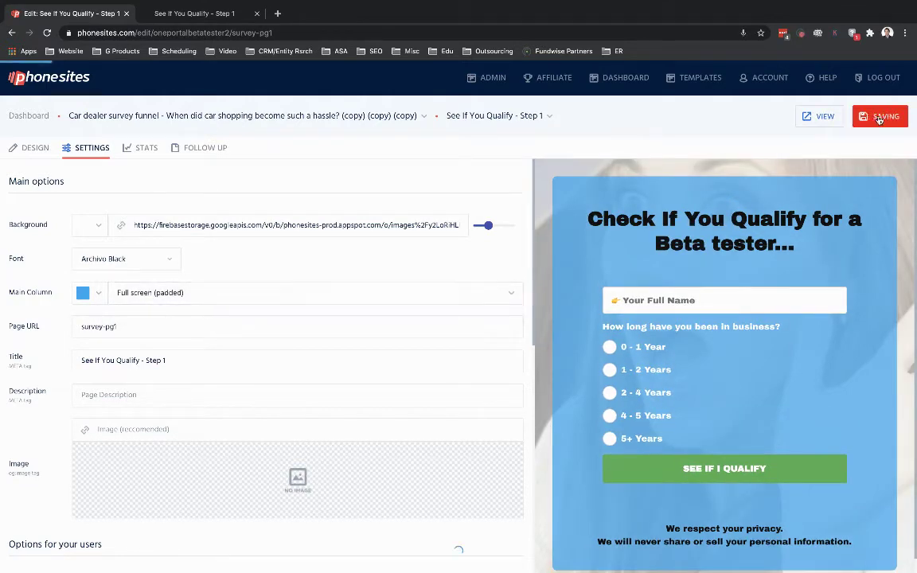
left_click(208, 16)
left_click(47, 33)
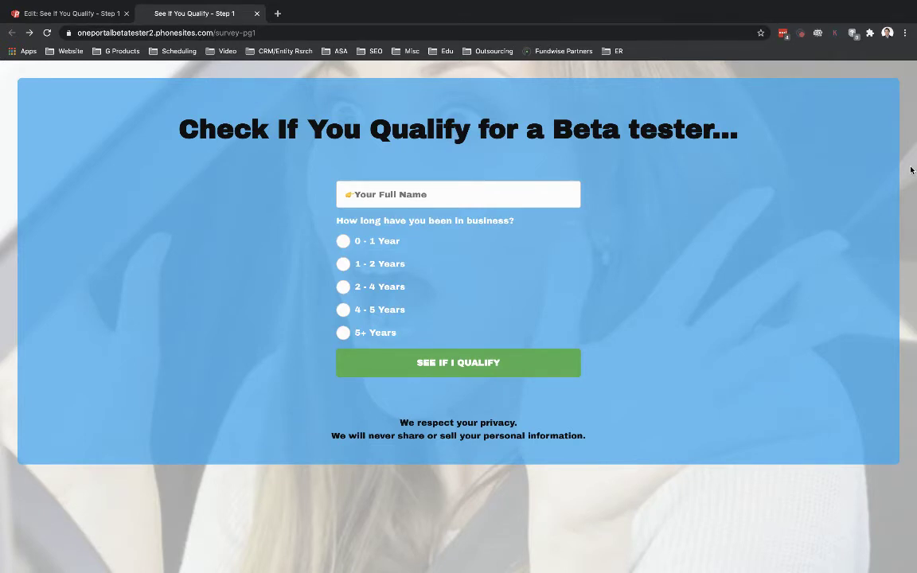
Step: Change the main column to Full screen no padding, save, and check the refreshed live page
left_click(87, 14)
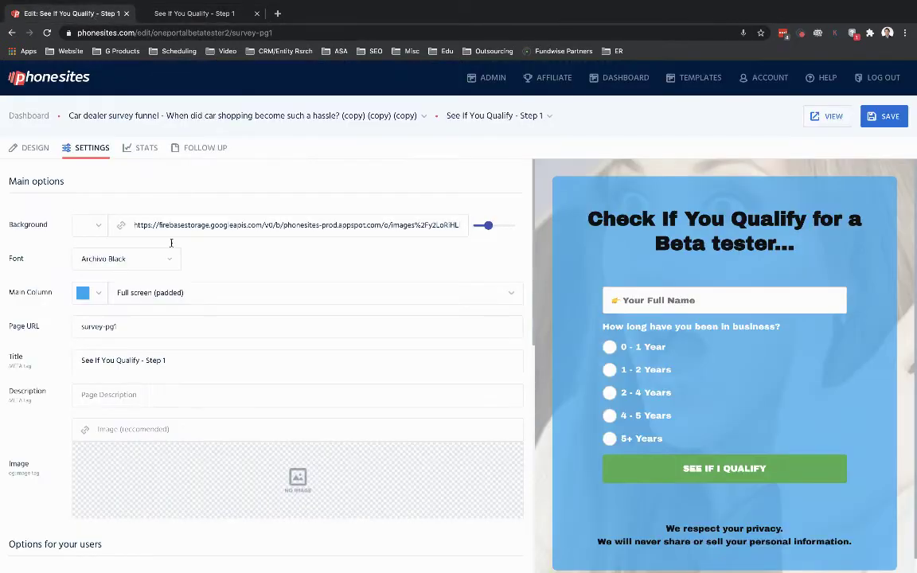
left_click(160, 294)
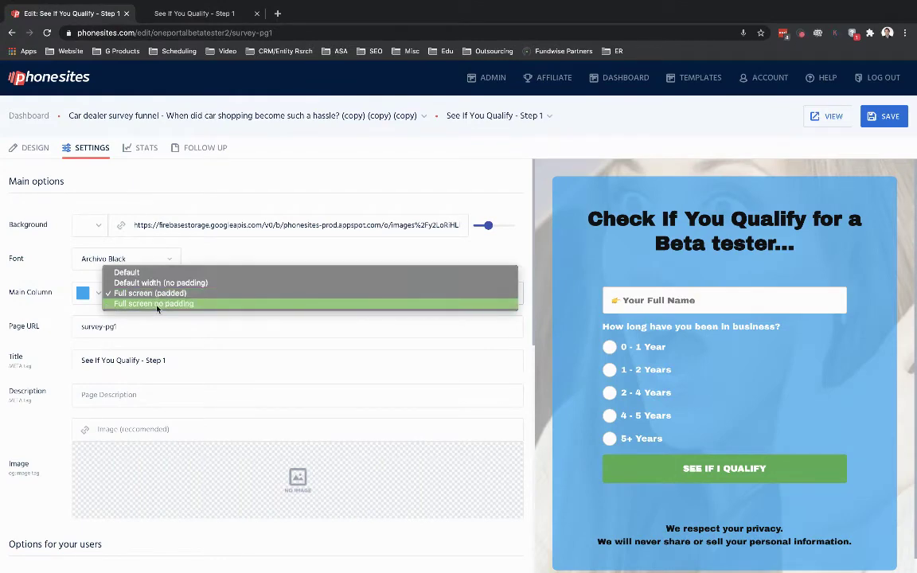
left_click(157, 305)
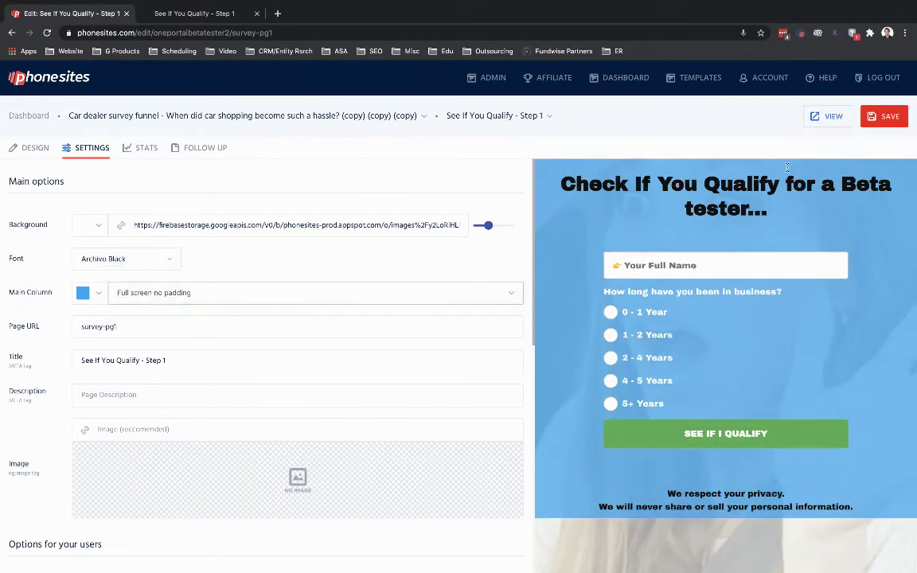
left_click(879, 115)
left_click(193, 14)
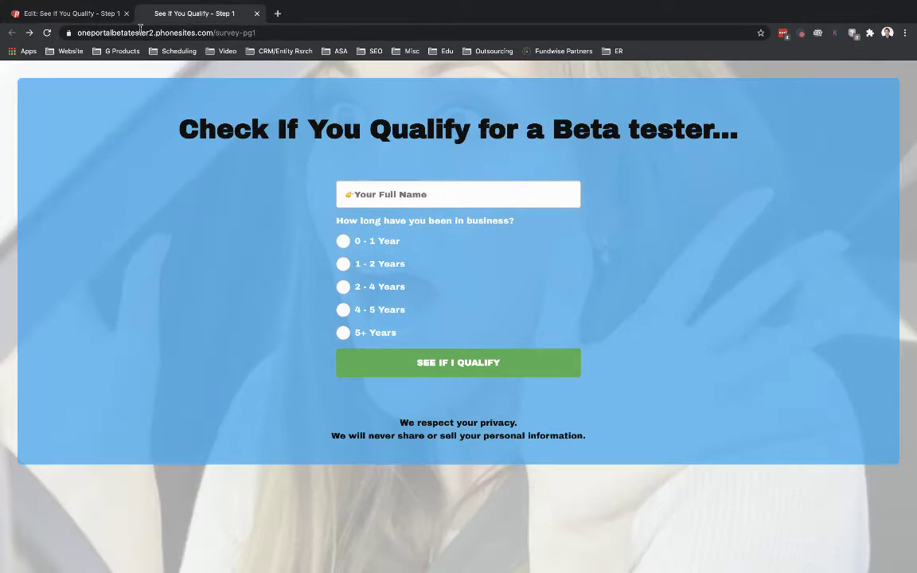
left_click(47, 33)
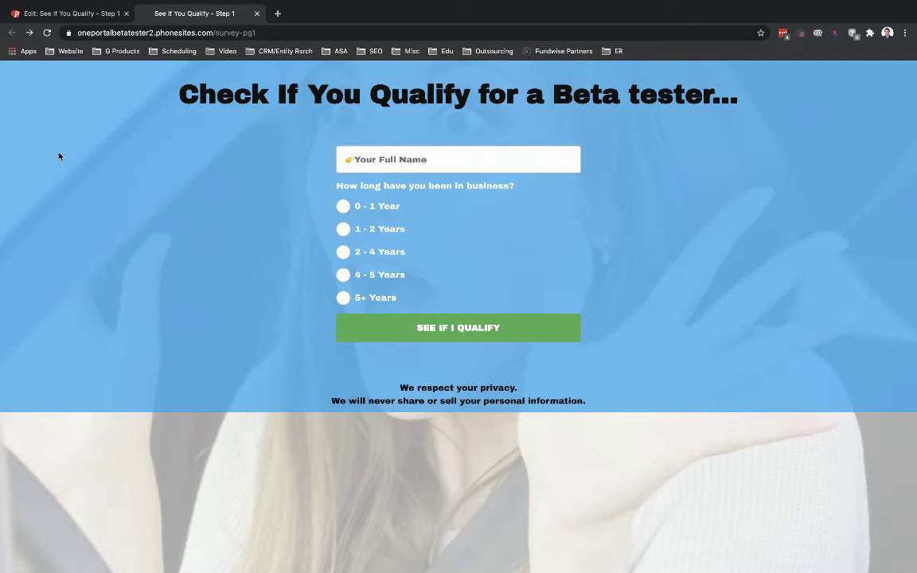
Step: Add a navigation bar to the survey page's design with a first link named Home
left_click(61, 15)
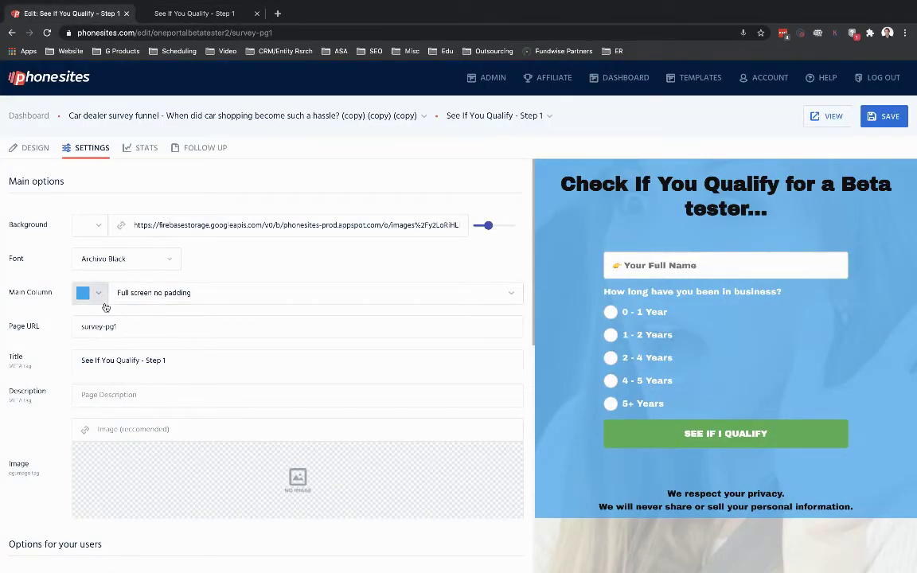
left_click(31, 150)
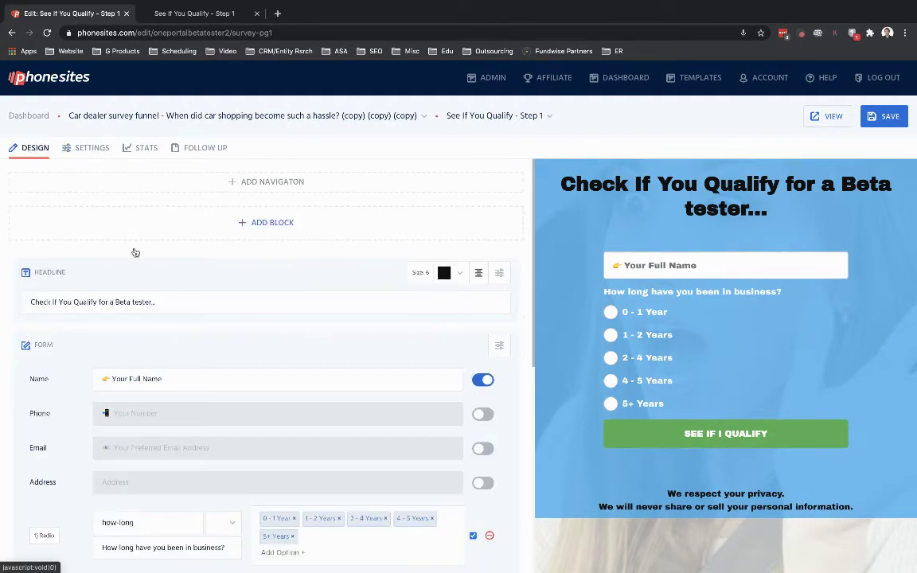
left_click(270, 182)
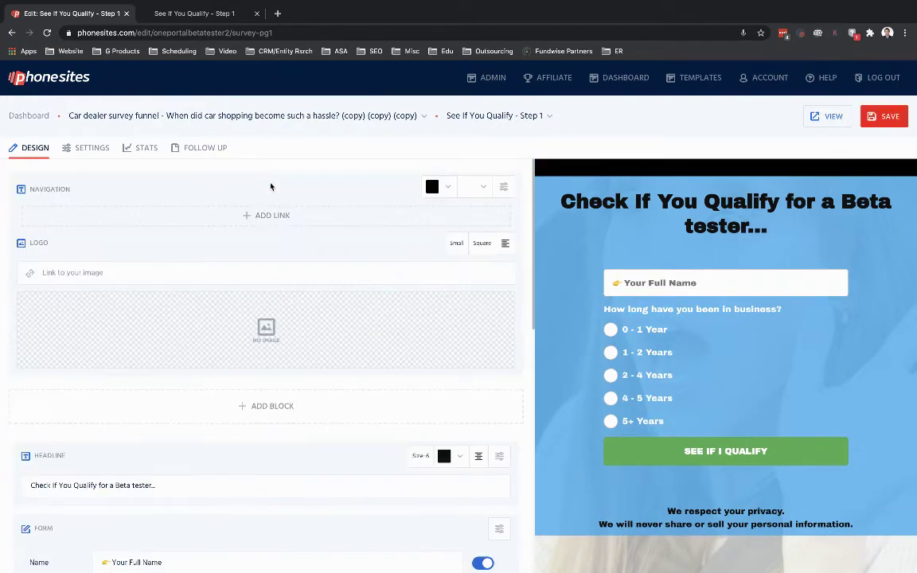
left_click(245, 214)
left_click_drag(184, 218, 7, 219)
type("Home")
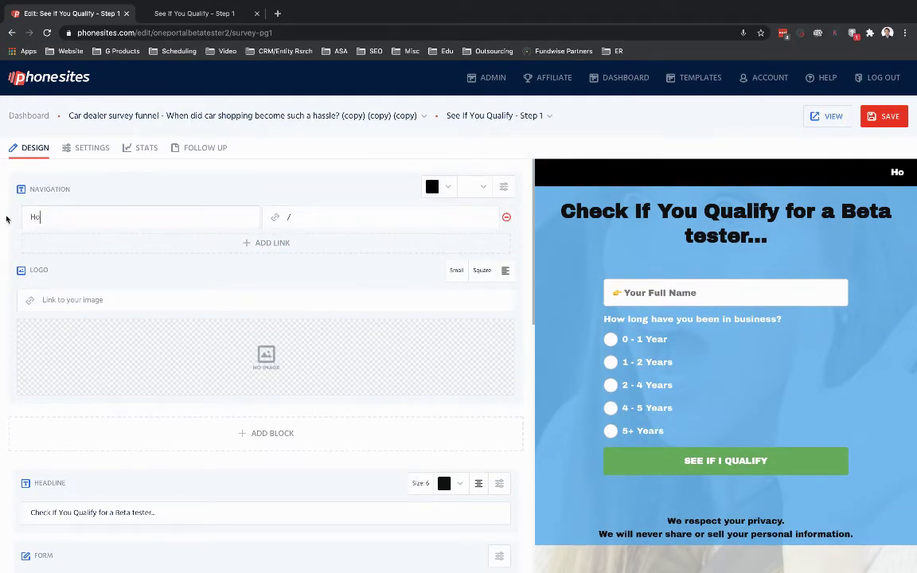
Step: Add two more navigation links named About and Contact
left_click(271, 243)
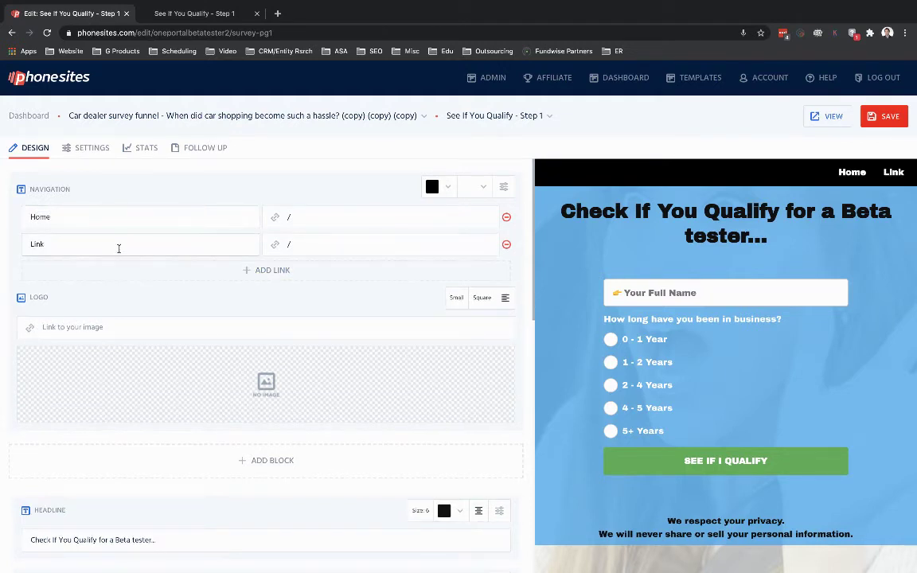
left_click_drag(119, 245, 0, 245)
type("About")
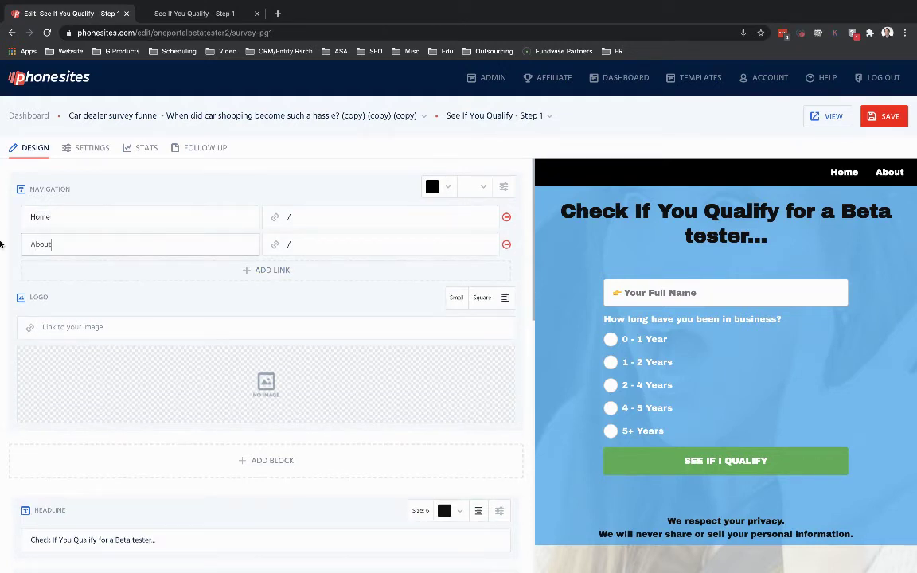
left_click(298, 277)
left_click_drag(114, 270, 6, 272)
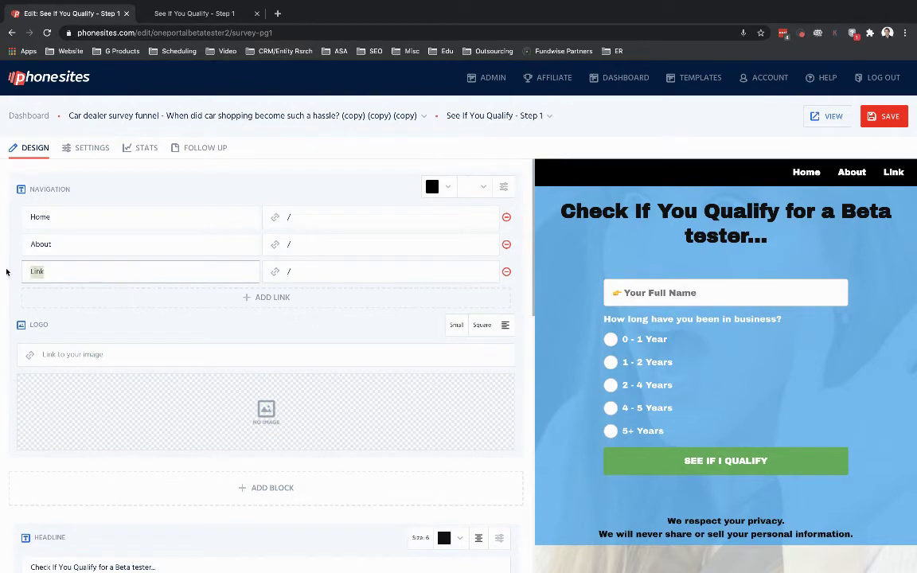
type("Contact")
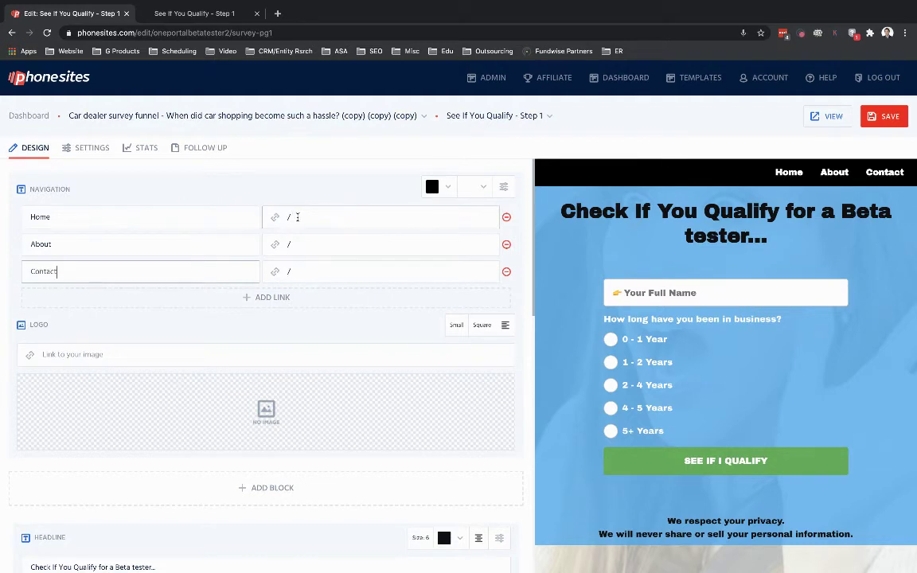
left_click(456, 218)
type("https://onep")
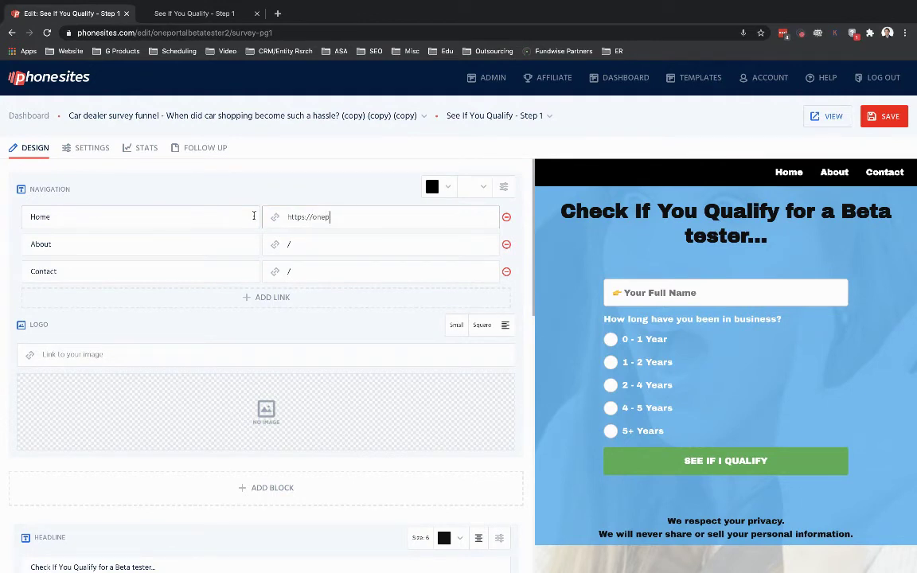
type("ortalbetatester.phonesites.com/home")
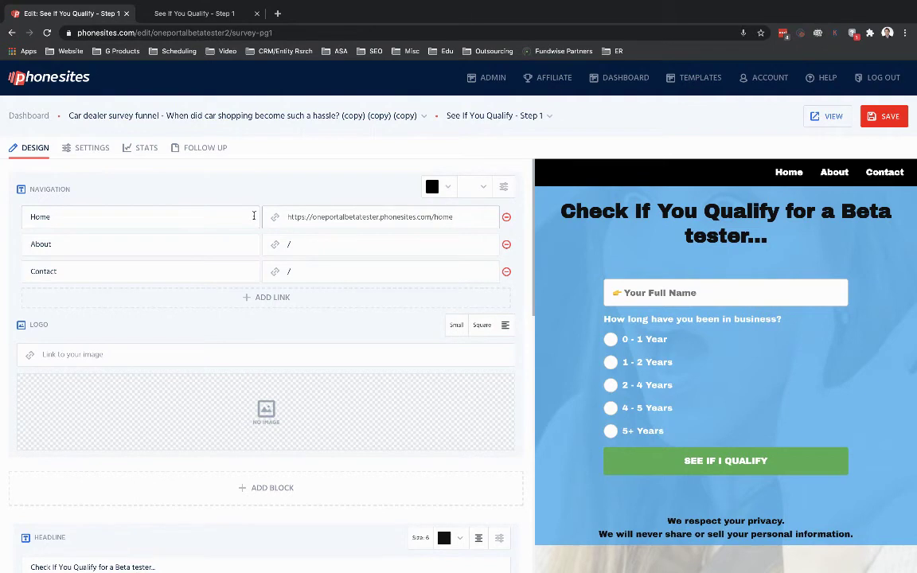
Step: Move the full address from the Home link to the About link, replacing its slash
left_click_drag(460, 218, 268, 206)
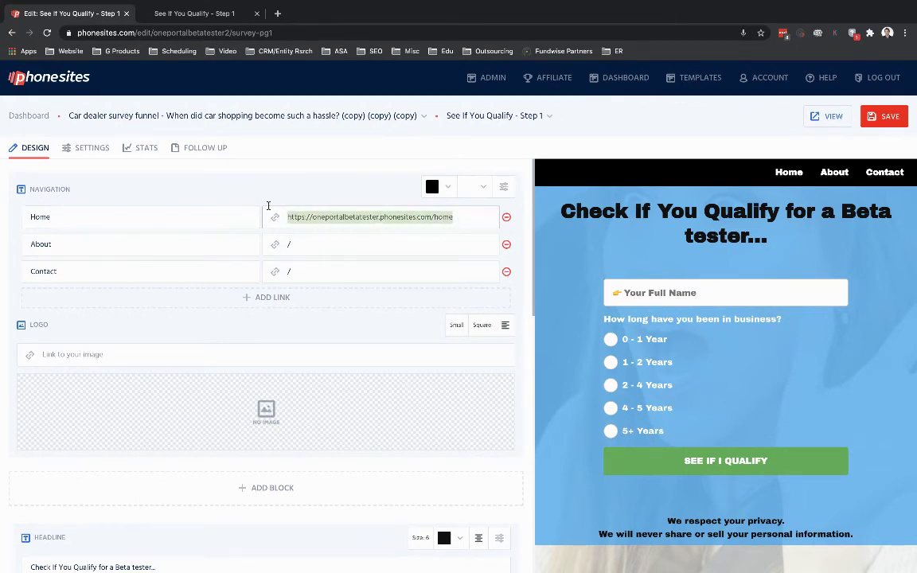
key("ctrl+x")
left_click_drag(307, 244, 260, 239)
key("ctrl+v")
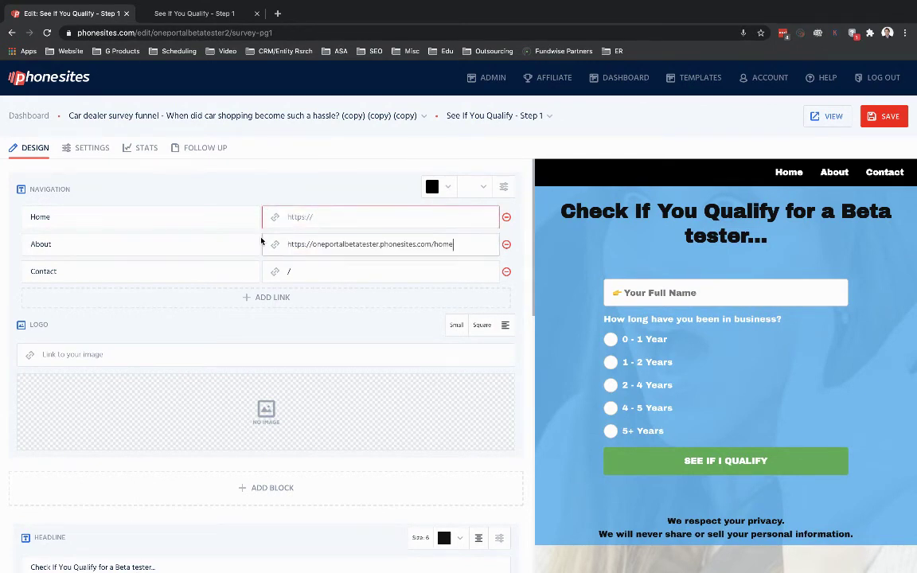
left_click(363, 222)
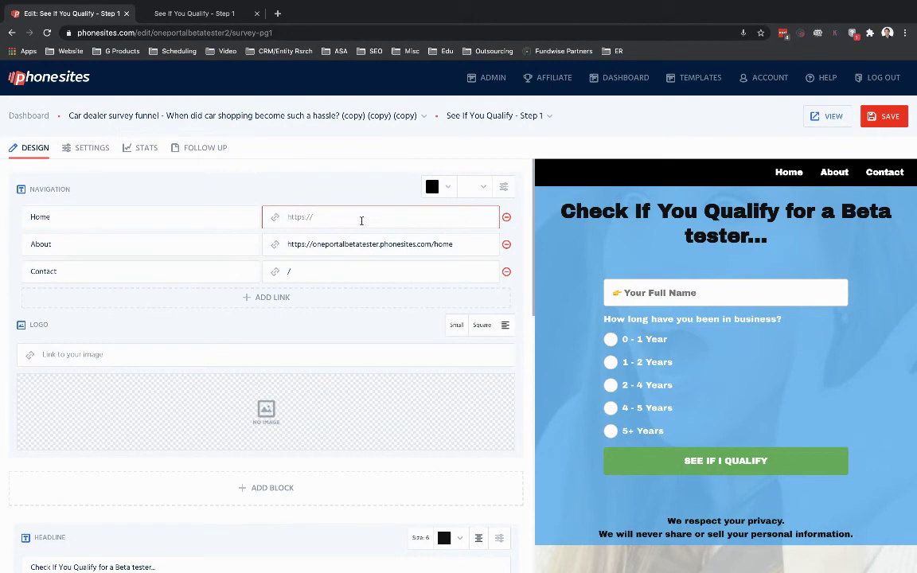
key("ctrl+v")
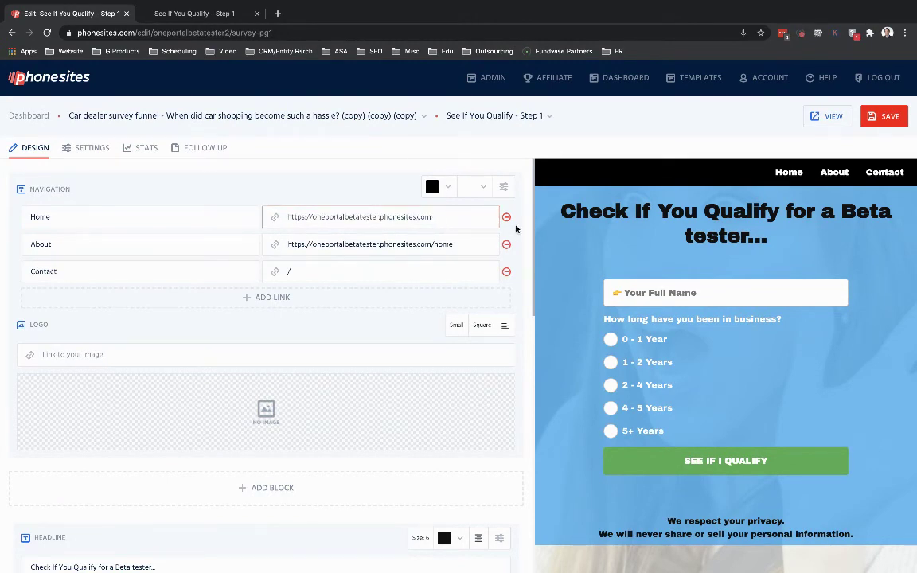
left_click_drag(288, 217, 484, 220)
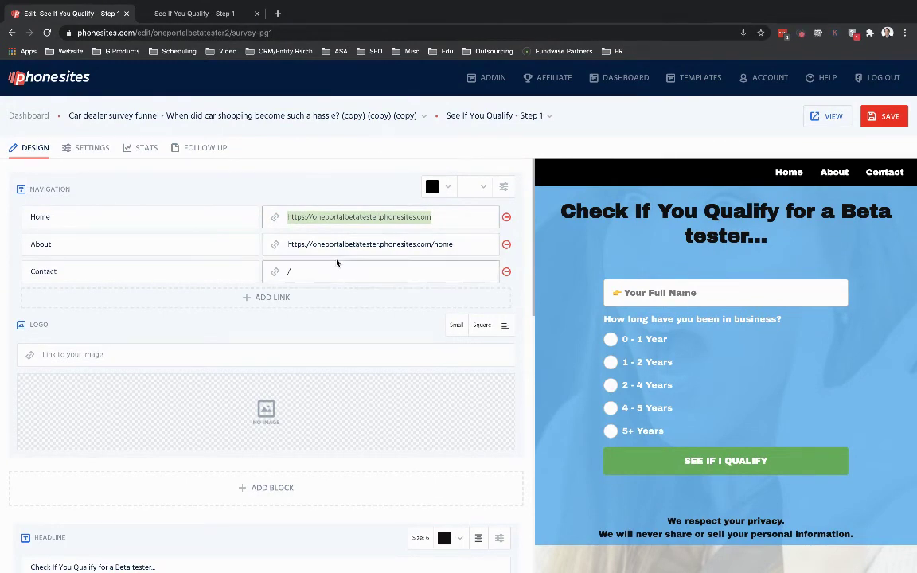
left_click_drag(434, 244, 499, 244)
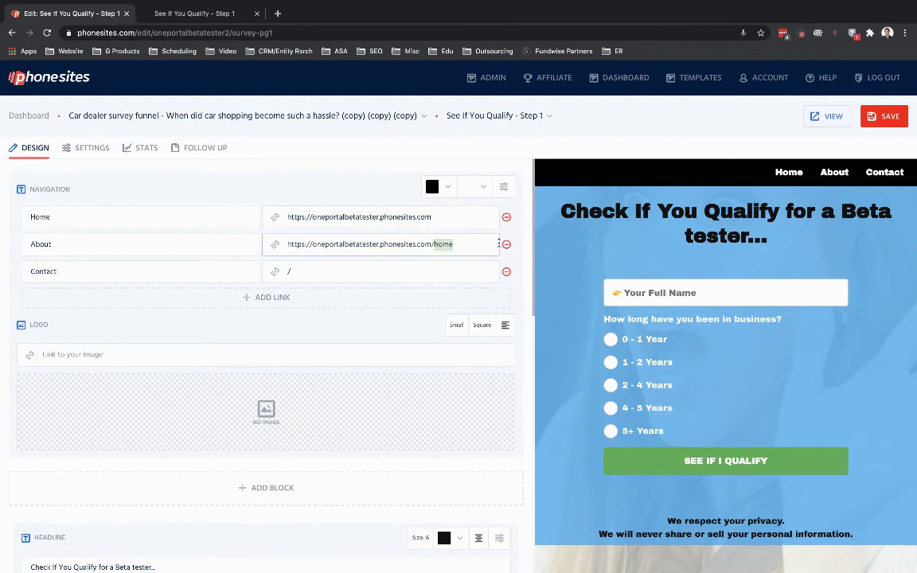
type("about")
left_click(299, 271)
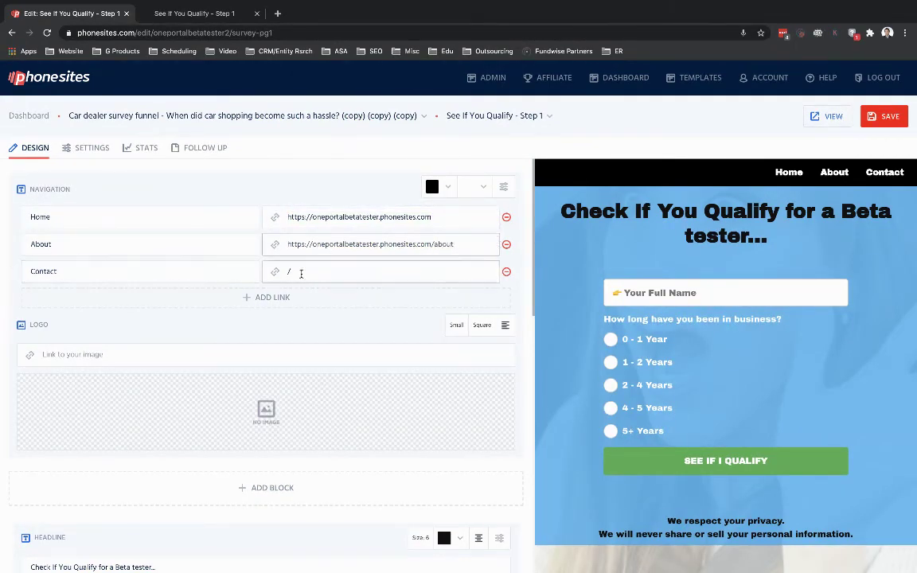
key("ctrl+a")
key("ctrl+v")
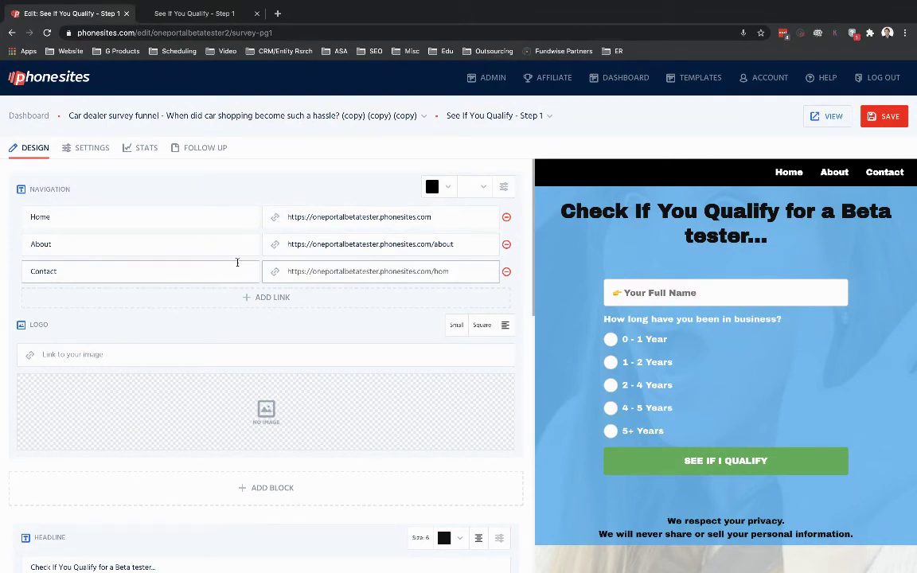
key("BackSpace")
key("BackSpace")
key("BackSpace")
type("contat")
left_click(884, 117)
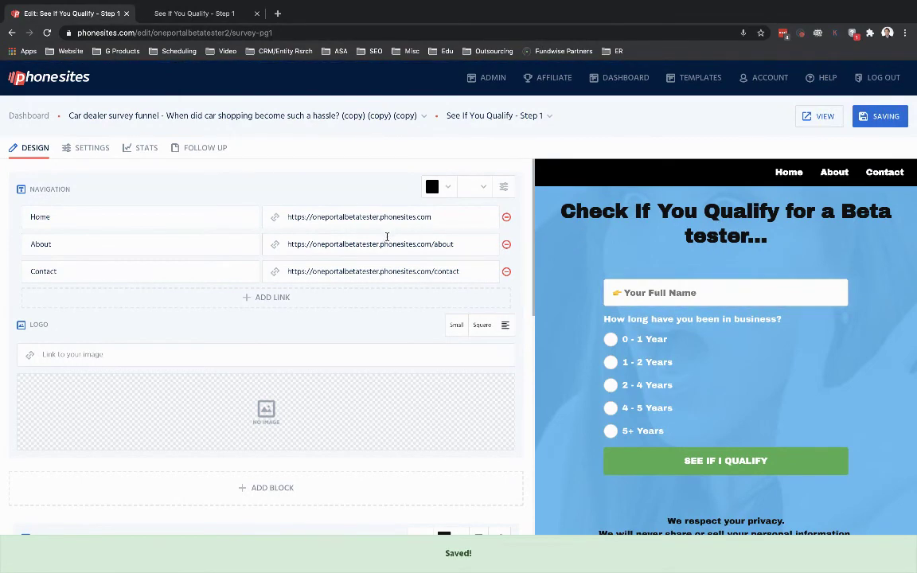
Step: Change the navigation bar's background colour from the palette to dark blue and save the page
left_click(443, 192)
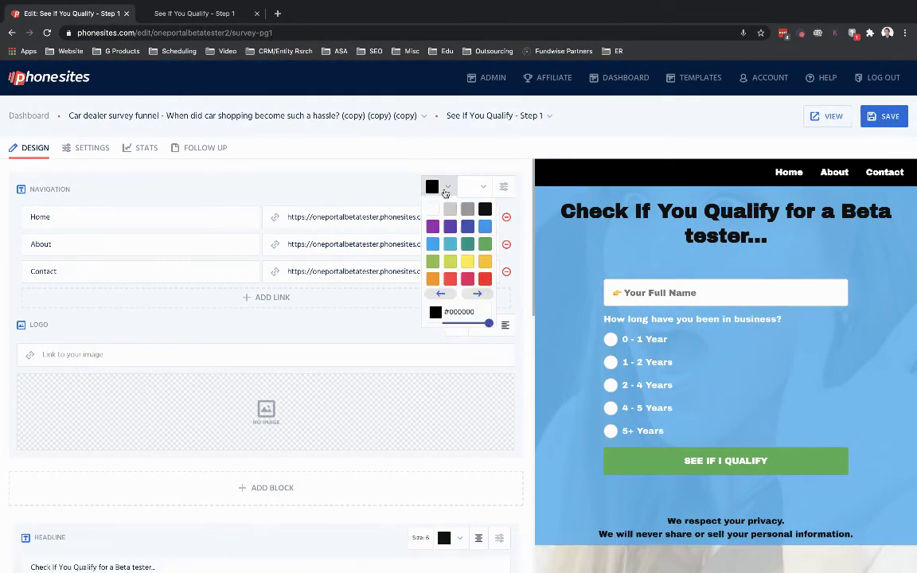
left_click(469, 228)
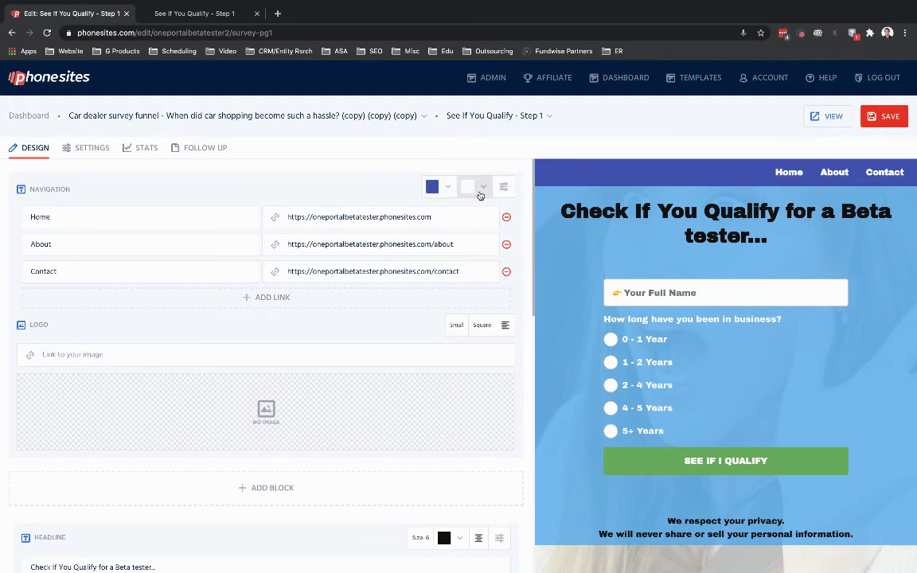
left_click(884, 116)
Step: Reload the live survey page to check the navigation bar, and return to the page editor
left_click(201, 11)
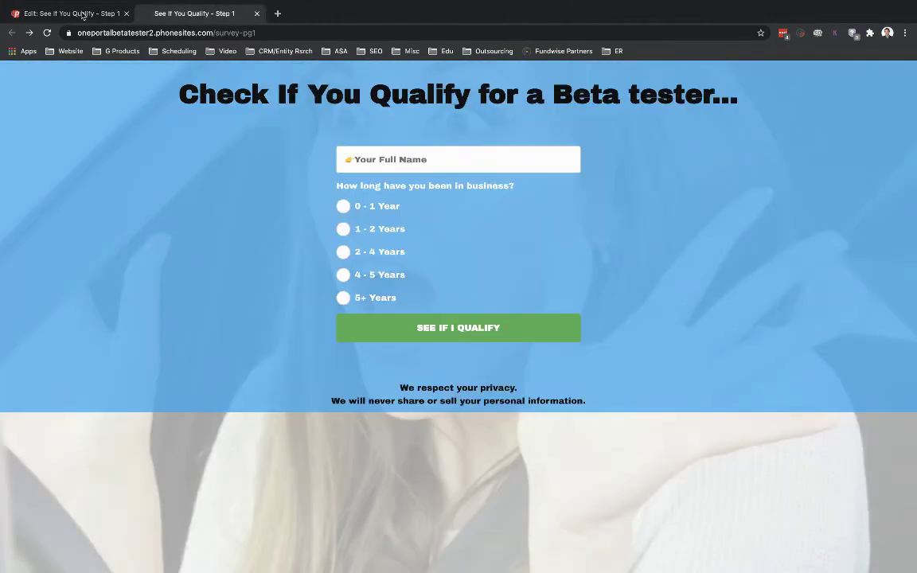
left_click(47, 33)
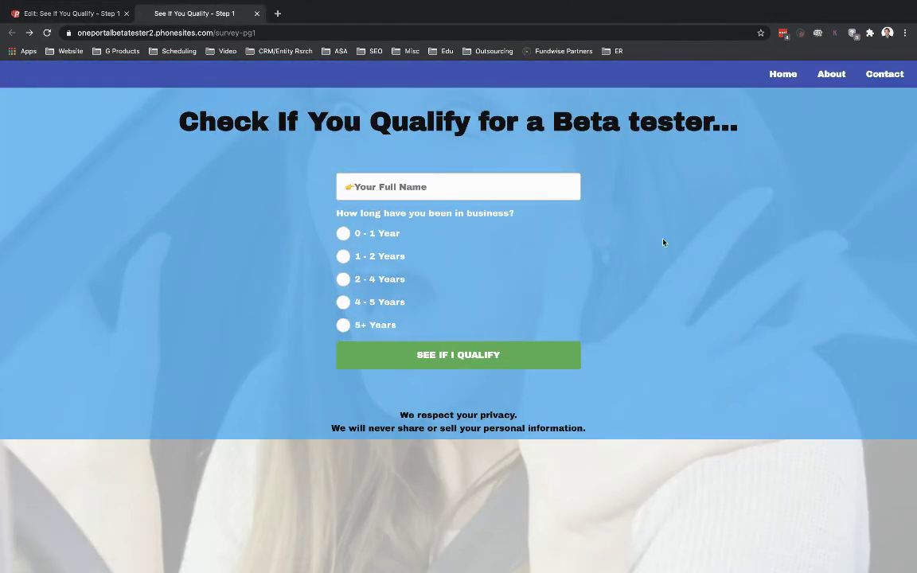
left_click(83, 16)
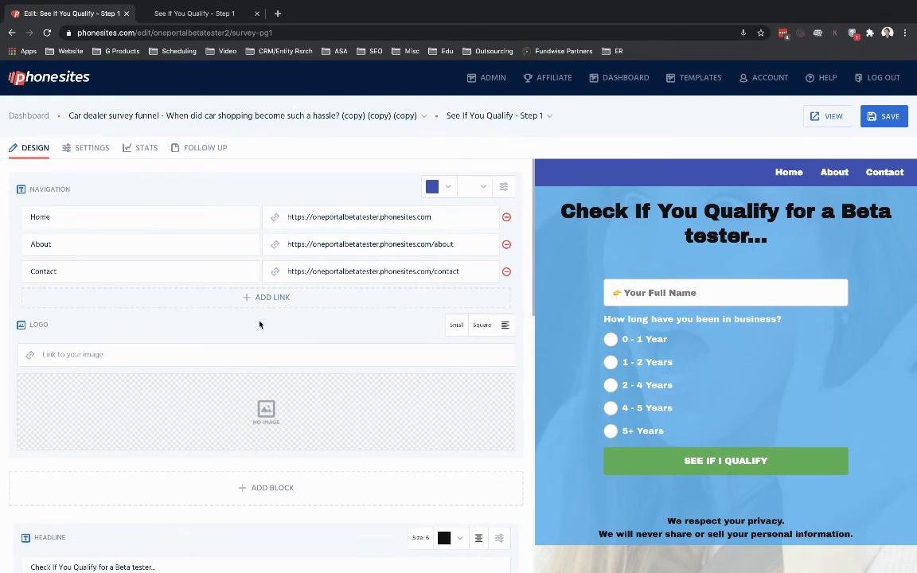
Step: Insert the red Mud Hens wordmark from the image gallery as the navigation logo
left_click(247, 374)
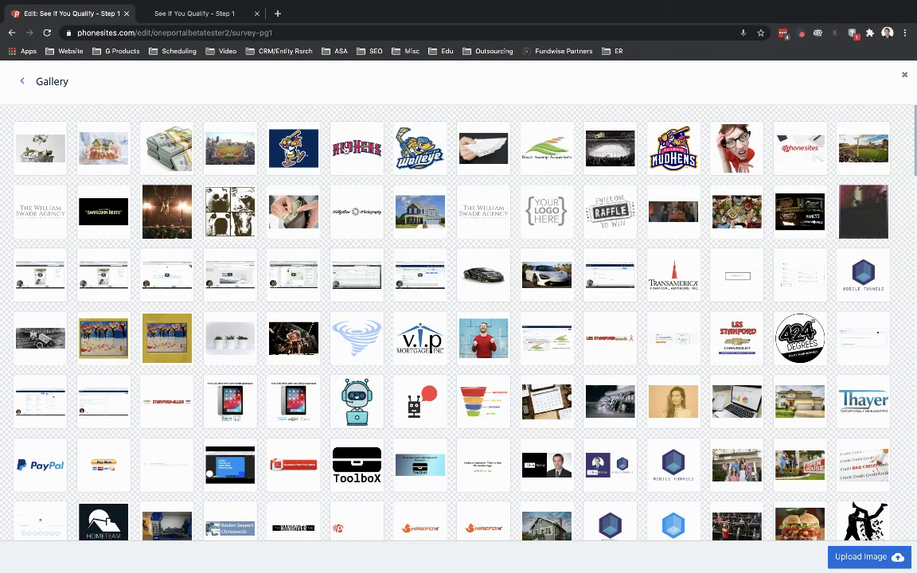
left_click(419, 151)
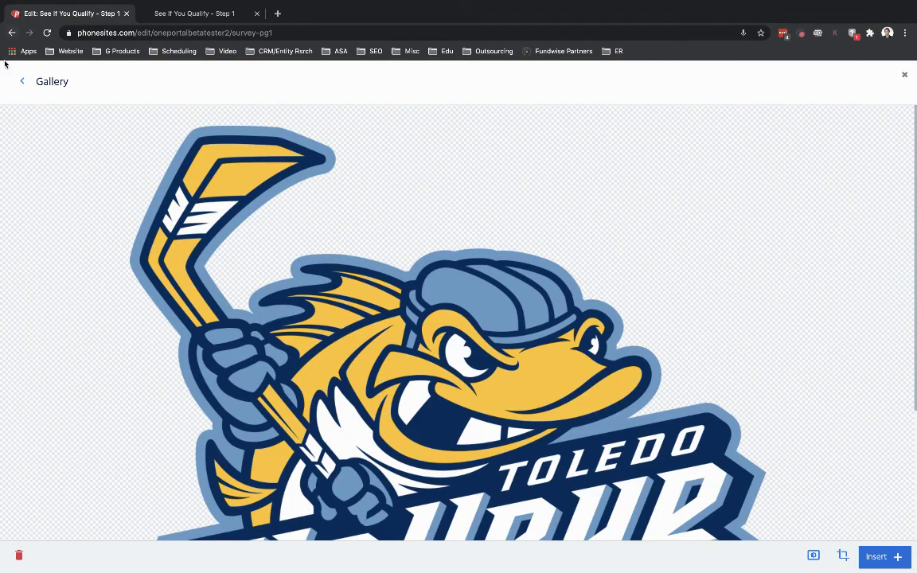
left_click(20, 83)
left_click(333, 132)
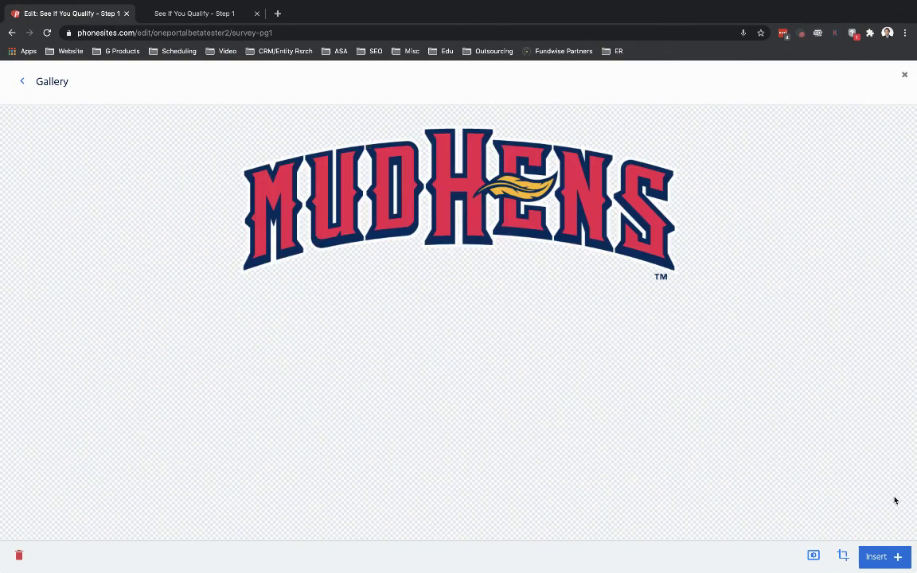
left_click(876, 557)
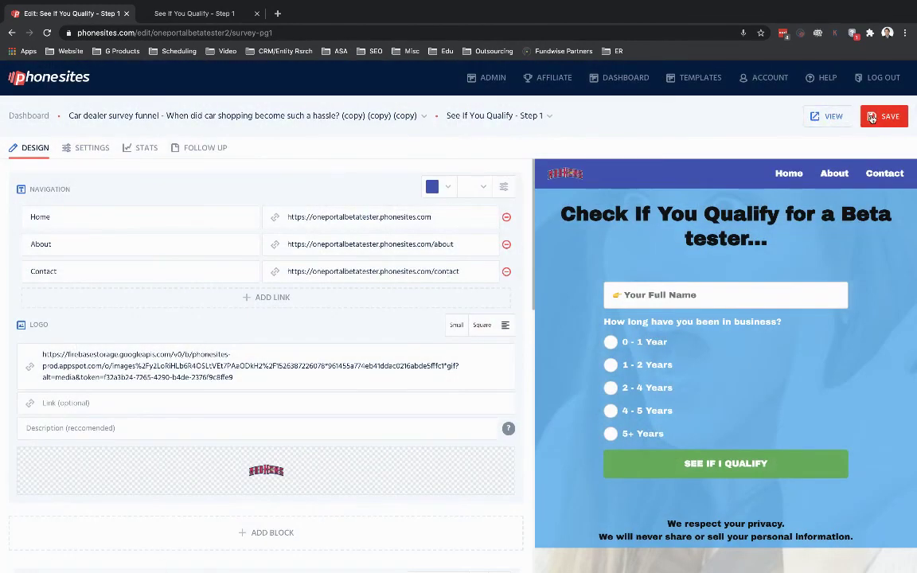
Step: Reload the live survey page to check the logo in the navigation bar, and return to the editor
left_click(195, 14)
key("ctrl+r")
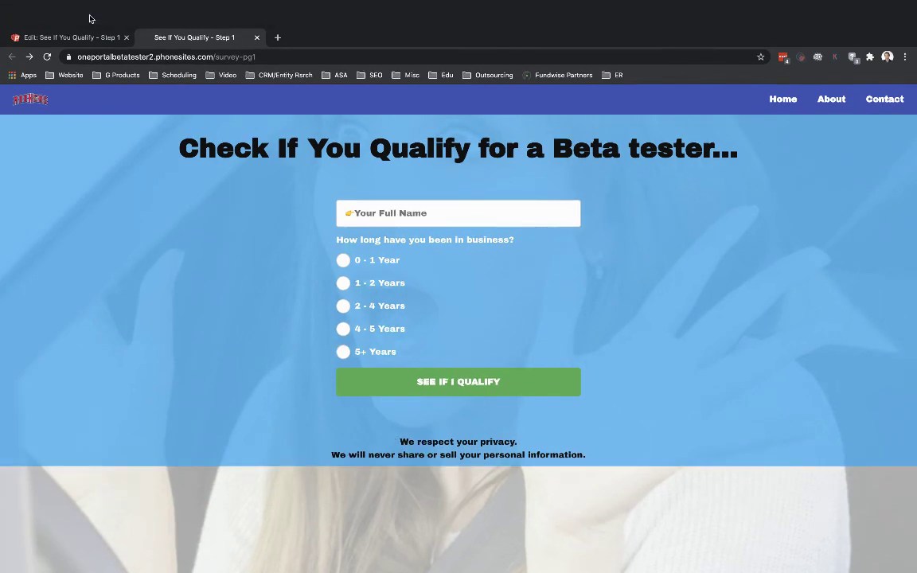
left_click(87, 16)
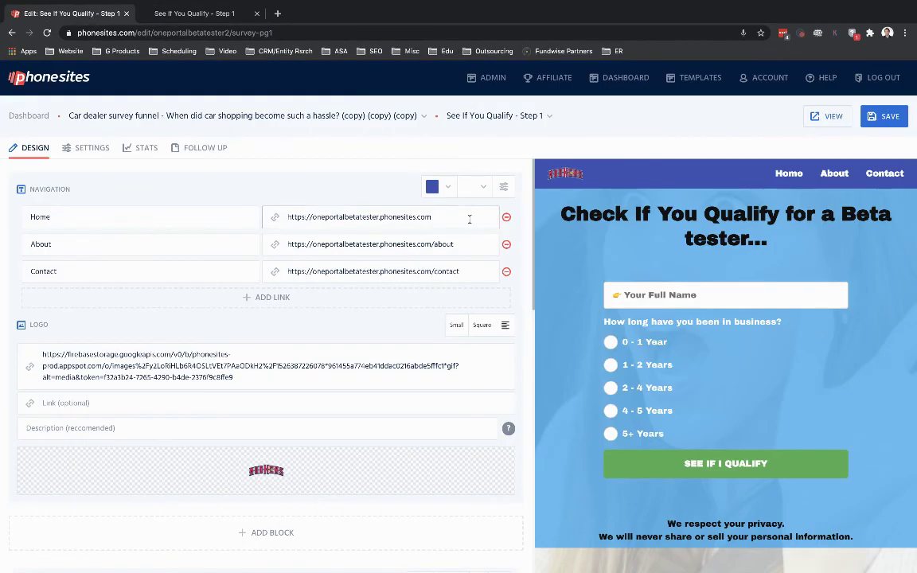
Step: Set the navigation logo's size to Medium and save the page
left_click(457, 324)
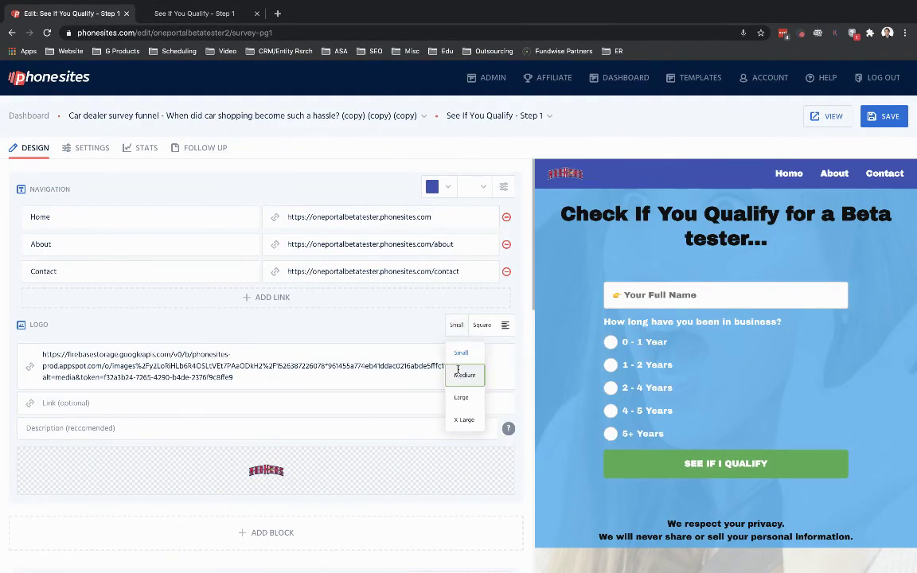
left_click(459, 371)
left_click(886, 116)
Step: Reload the live survey page to check the resized logo
left_click(171, 14)
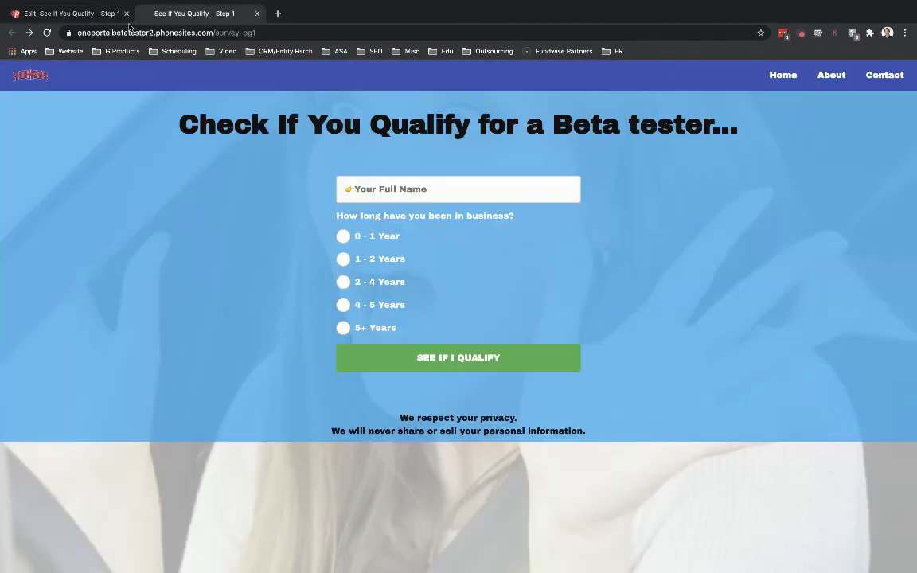
left_click(47, 33)
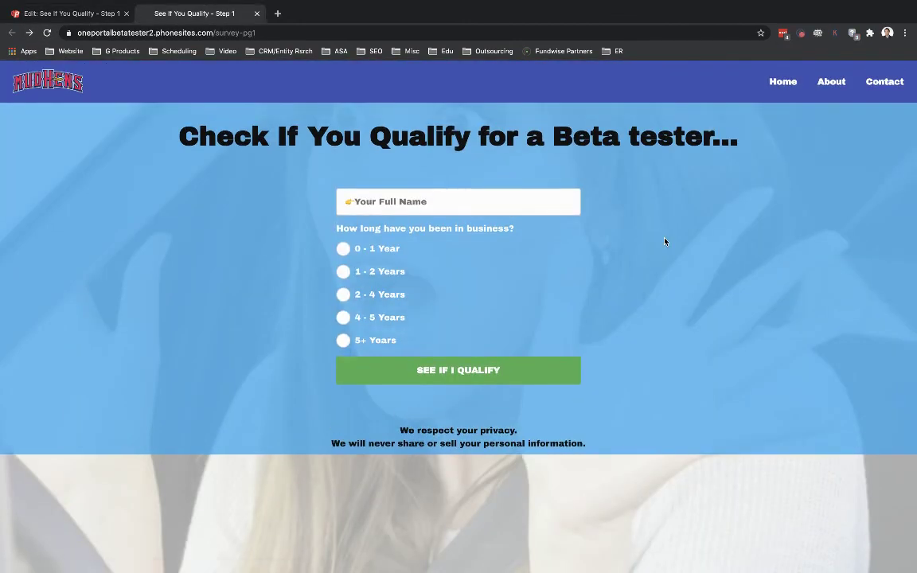